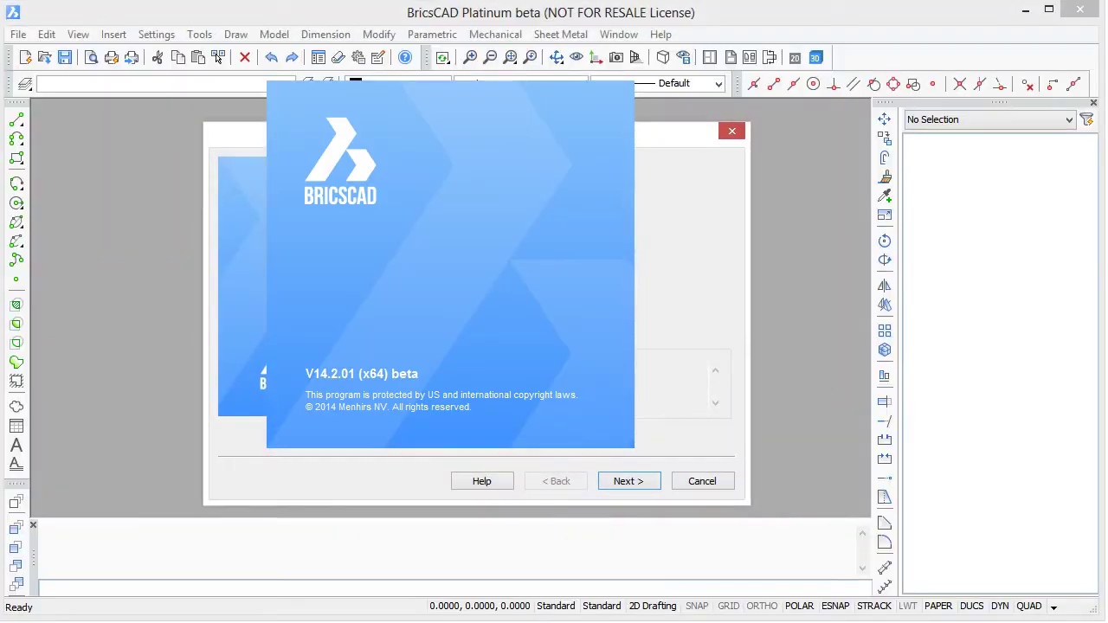
Complete the Create New Drawing wizard to start a drawing from scratch.
click(621, 484)
click(624, 483)
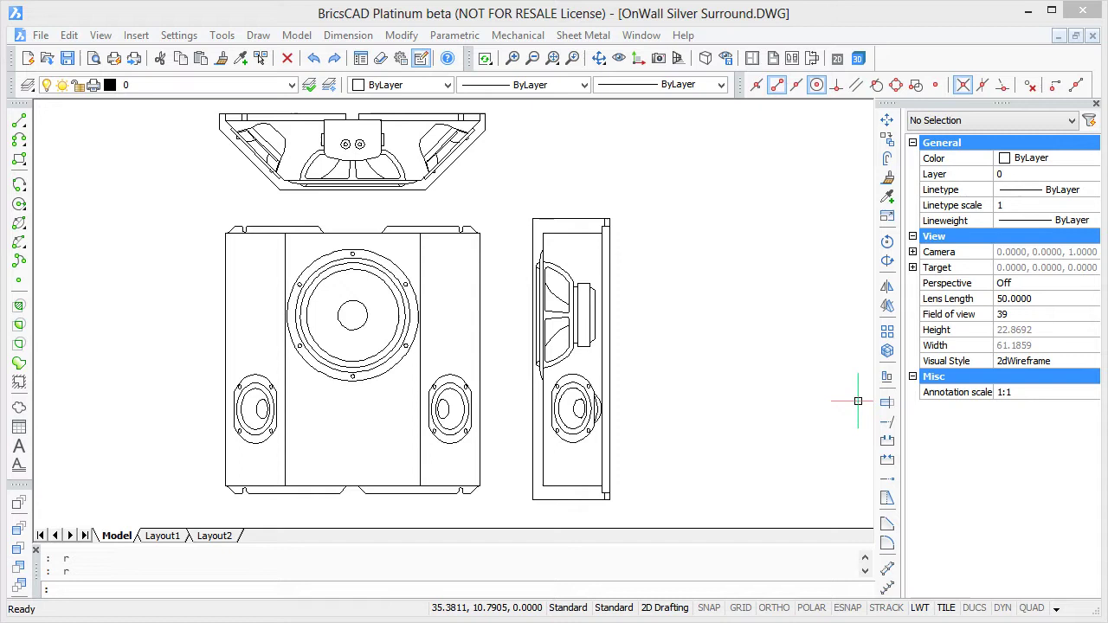
click(270, 589)
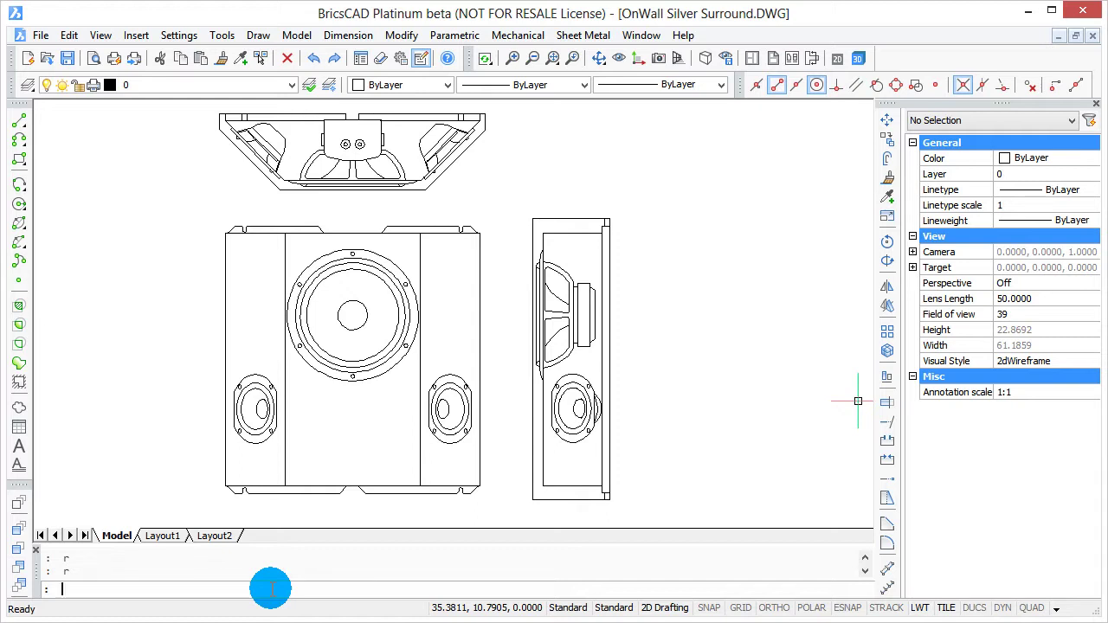
text(move)
key(Return)
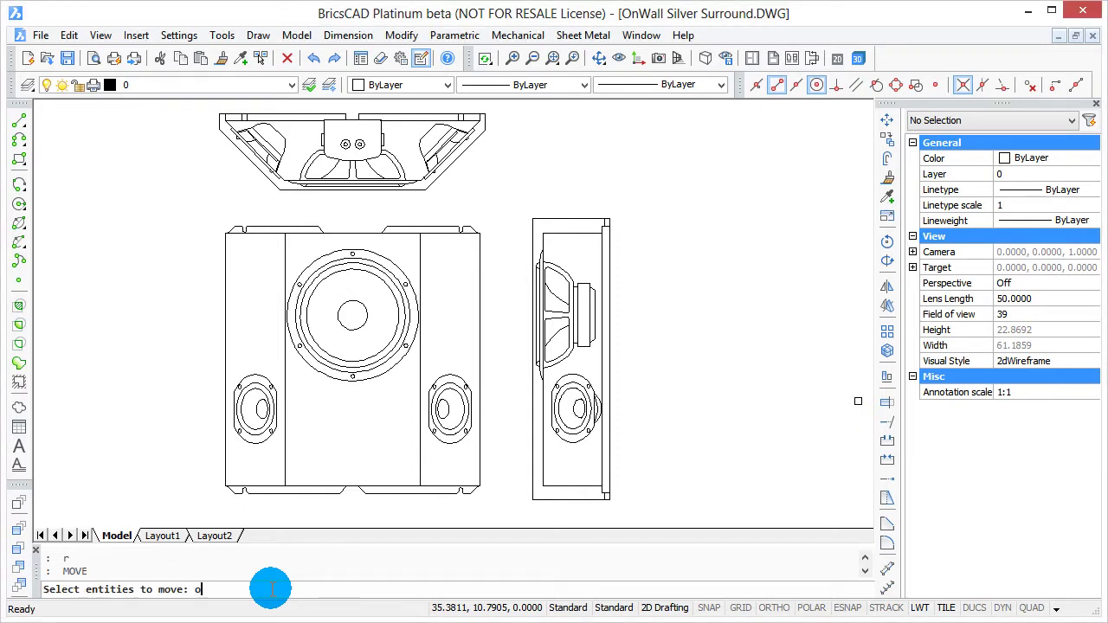
text(o)
key(Return)
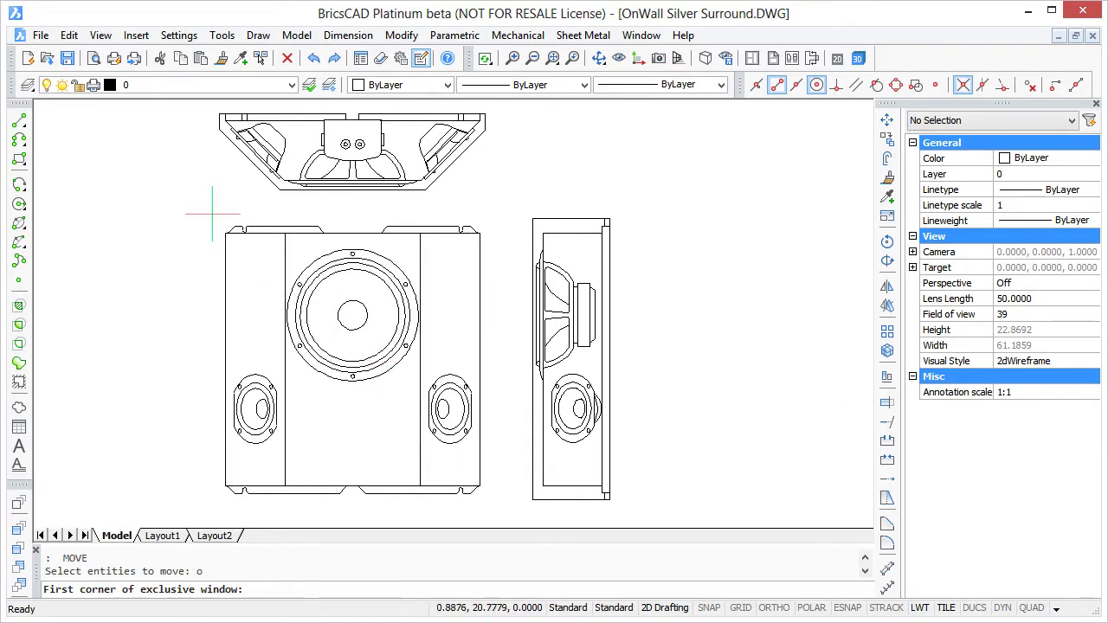
drag(213, 214, 492, 502)
key(Return)
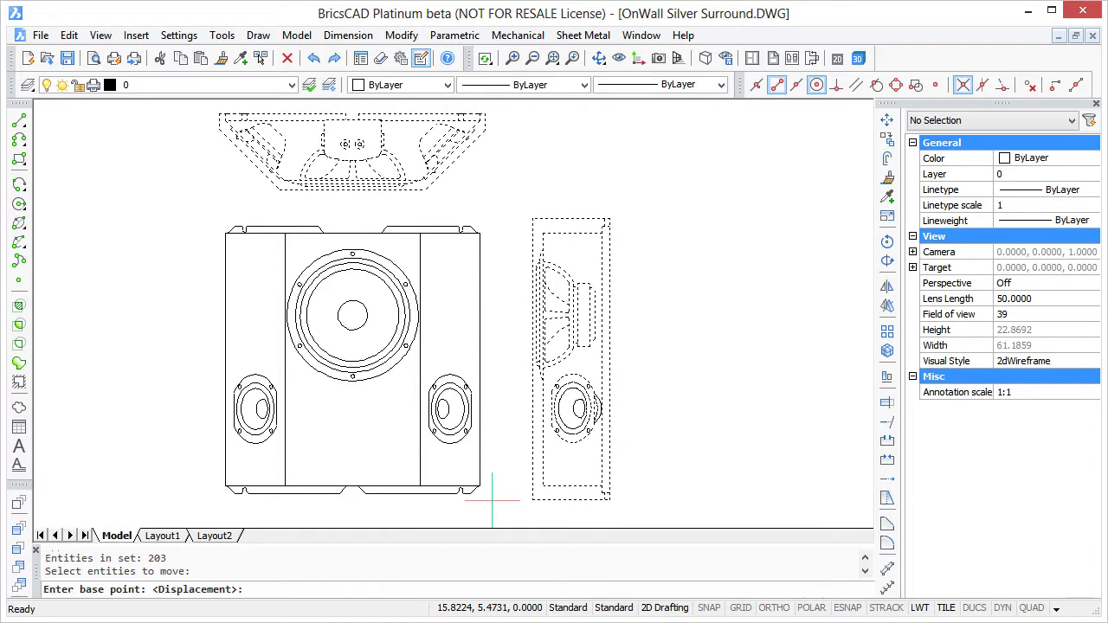
key(Return)
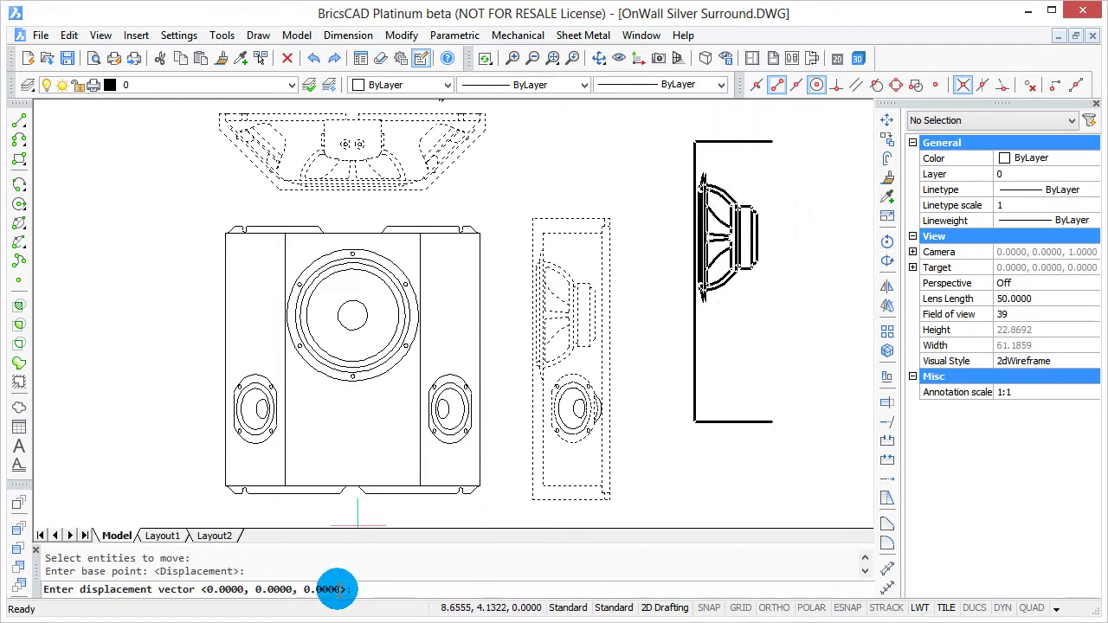
click(654, 377)
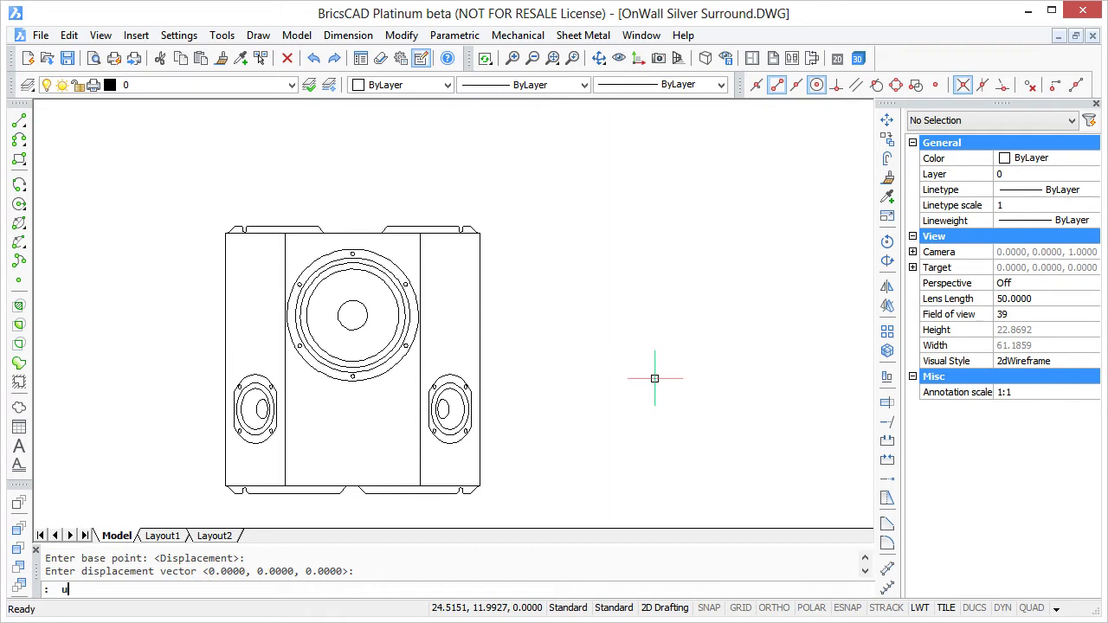
text(u)
key(Return)
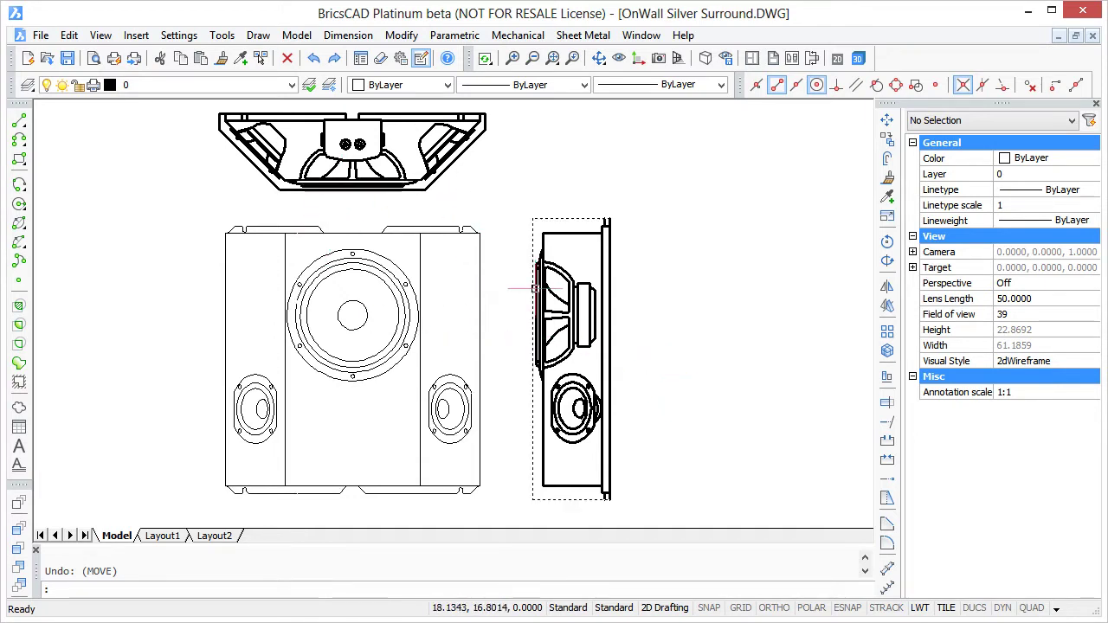
MOVE the front view left, selecting it with an outside polygon around the top and side views.
text(MOVE)
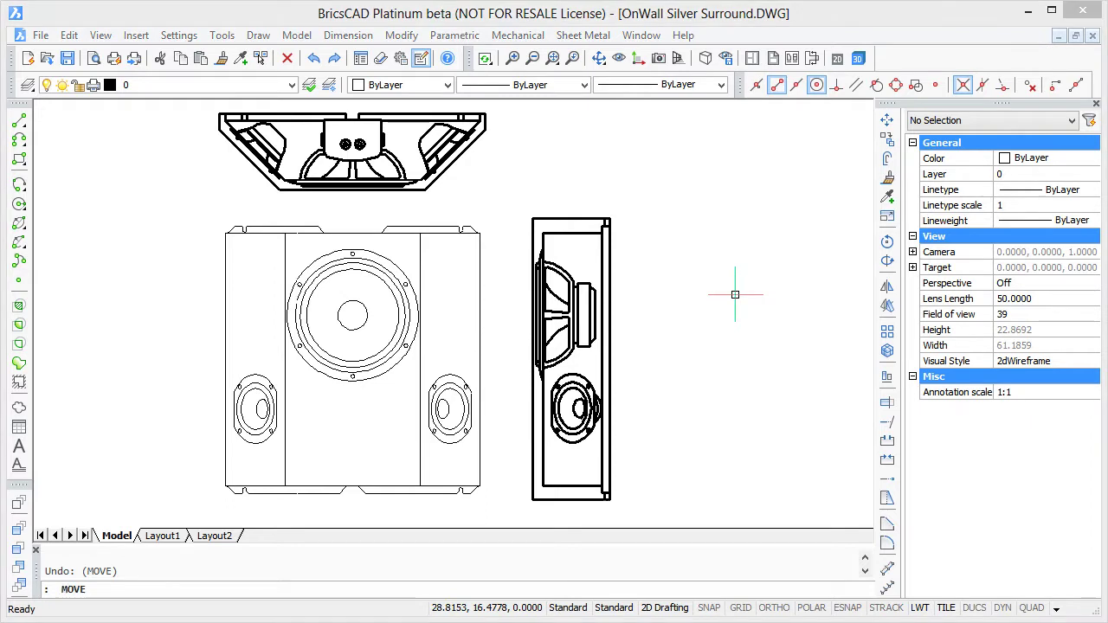
key(Return)
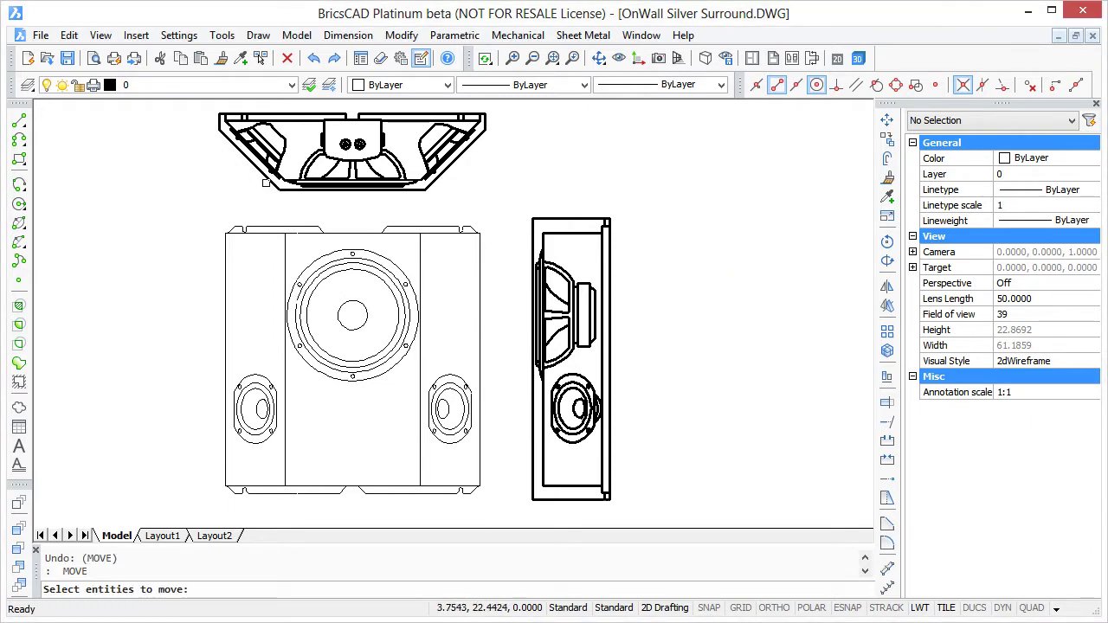
text(op)
key(Return)
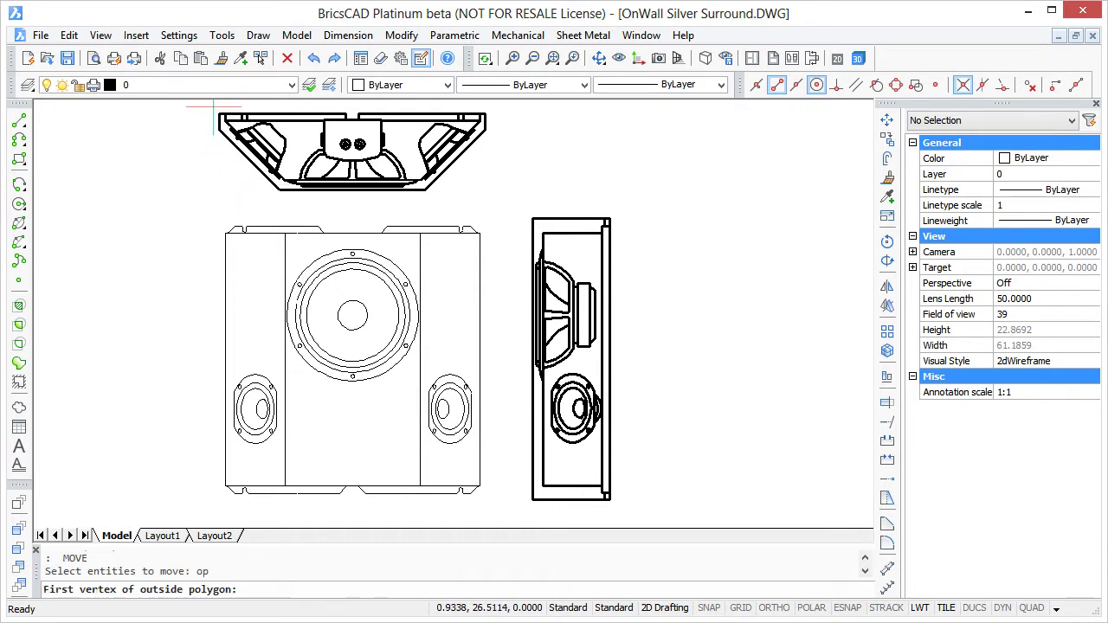
click(313, 102)
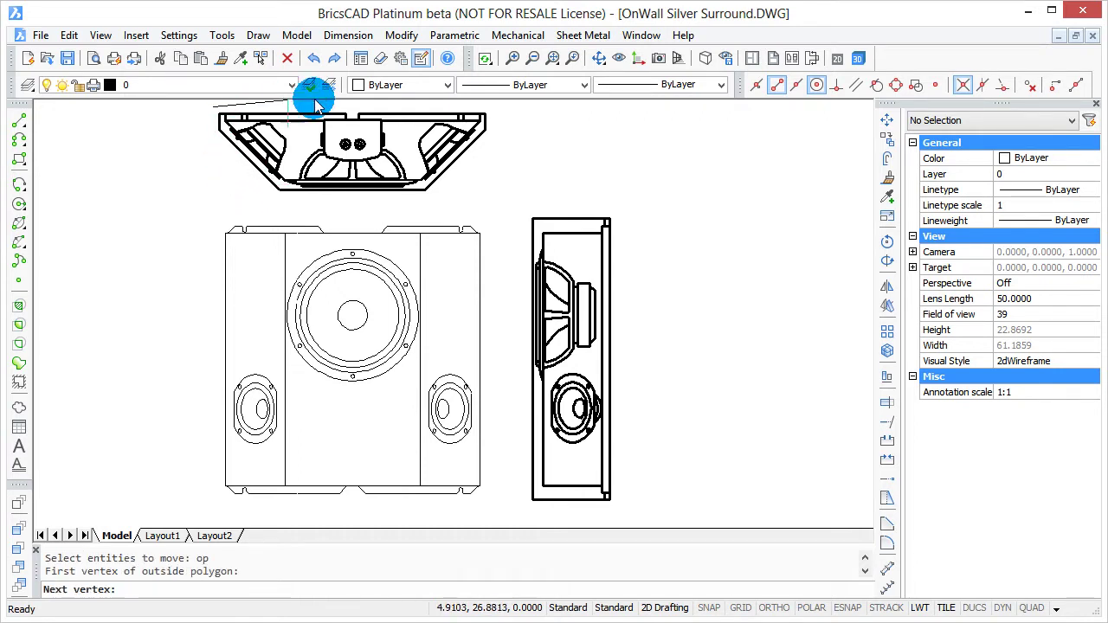
click(667, 108)
click(656, 512)
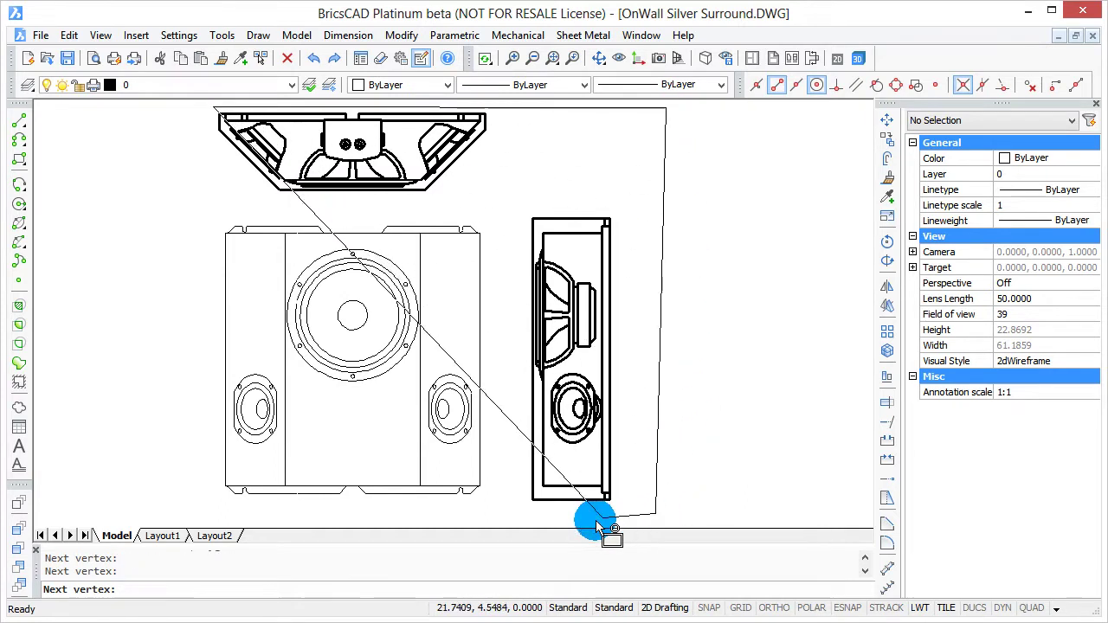
click(515, 513)
click(494, 216)
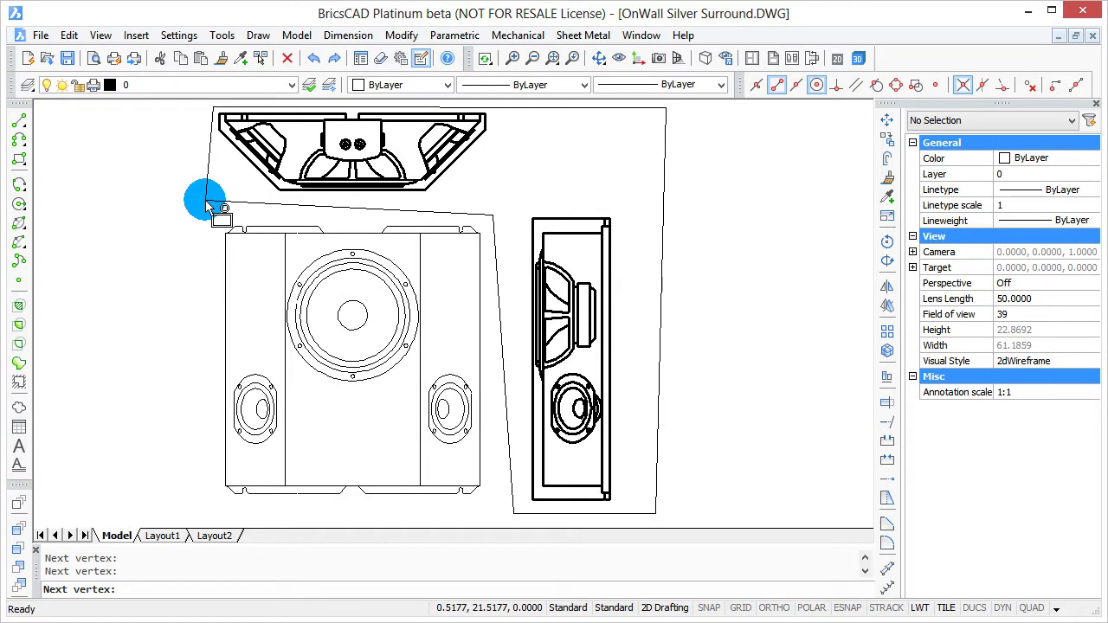
key(Return)
key(Return)
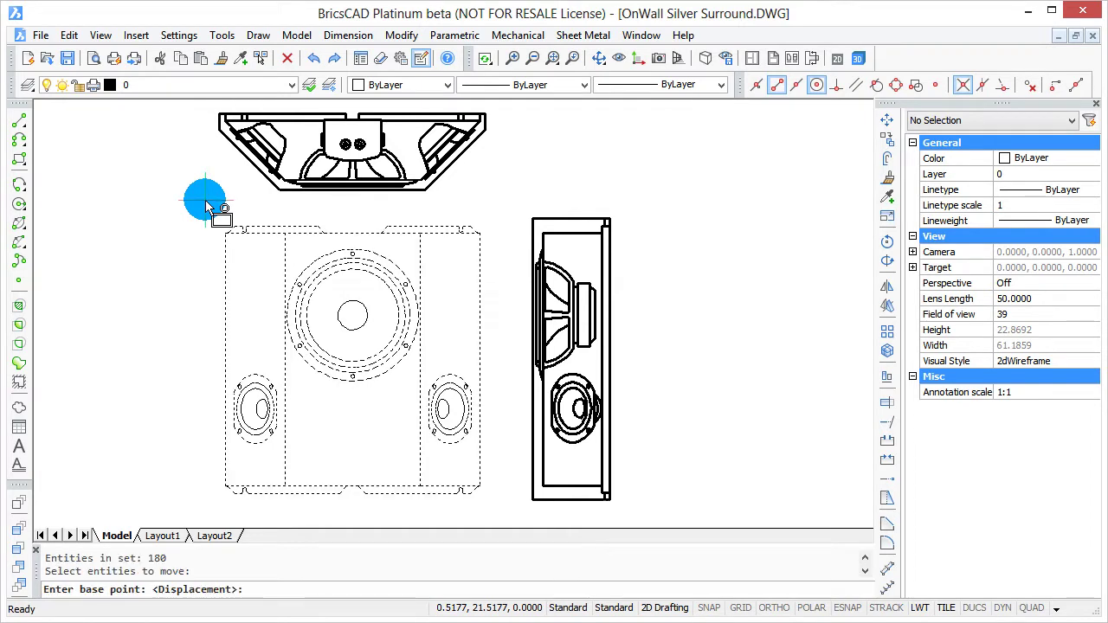
click(255, 277)
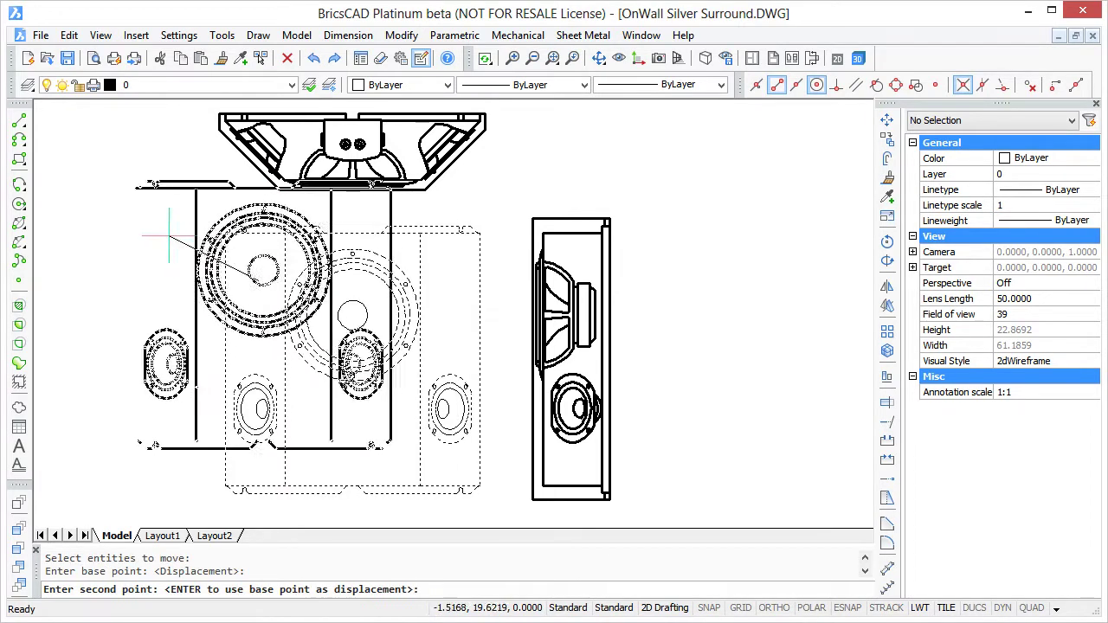
click(105, 270)
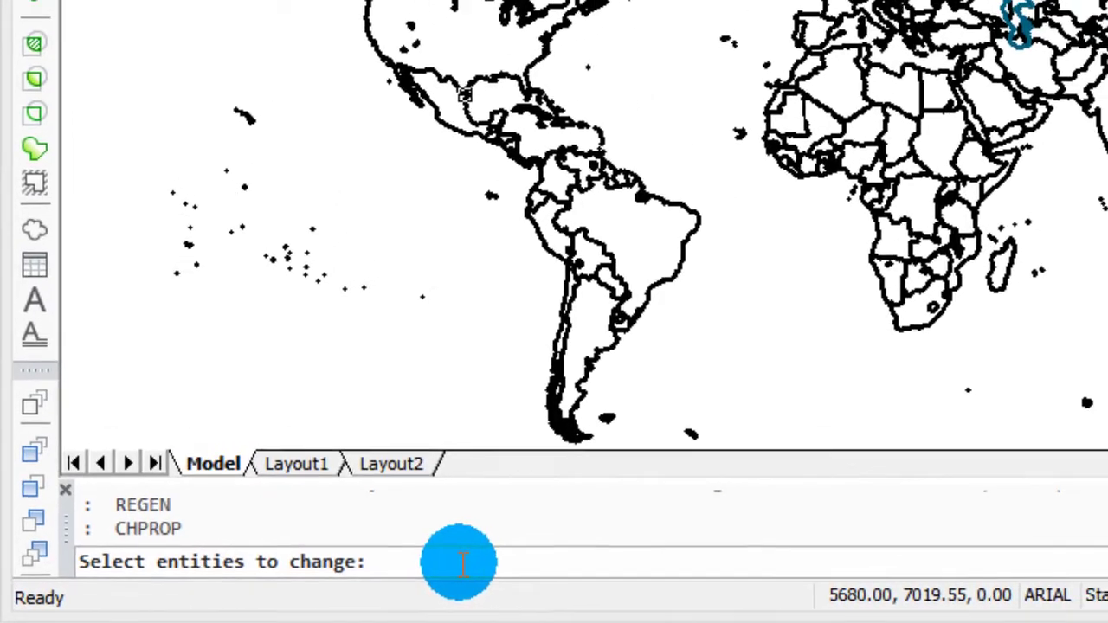
Select the 3521 borders inside a window circle over Europe and set their colour to red.
text(wc)
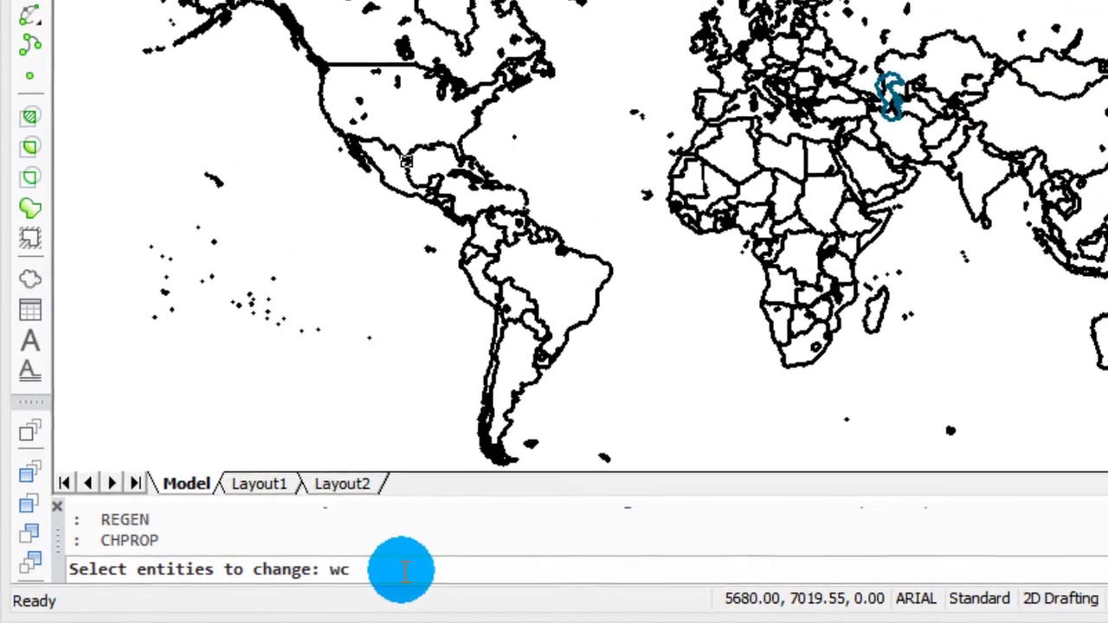
key(Return)
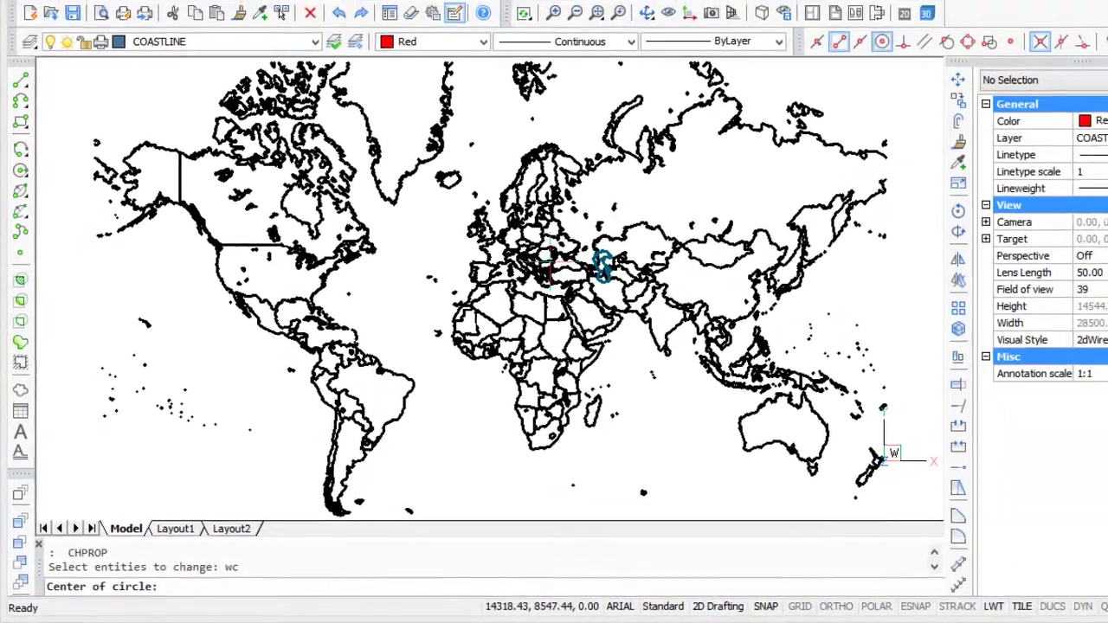
click(603, 226)
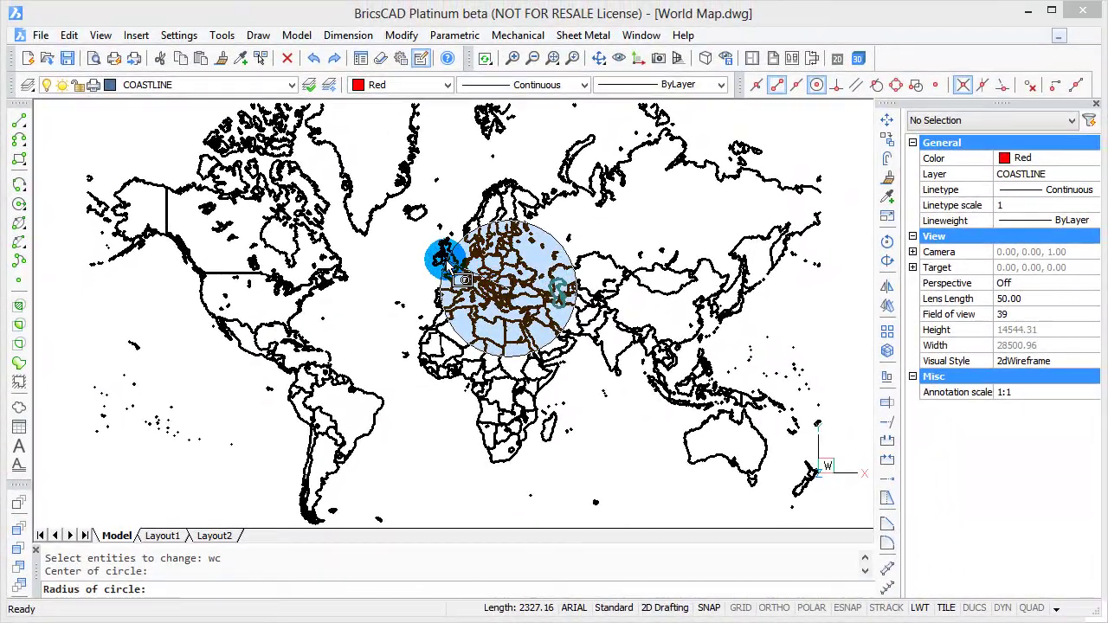
click(444, 258)
key(Return)
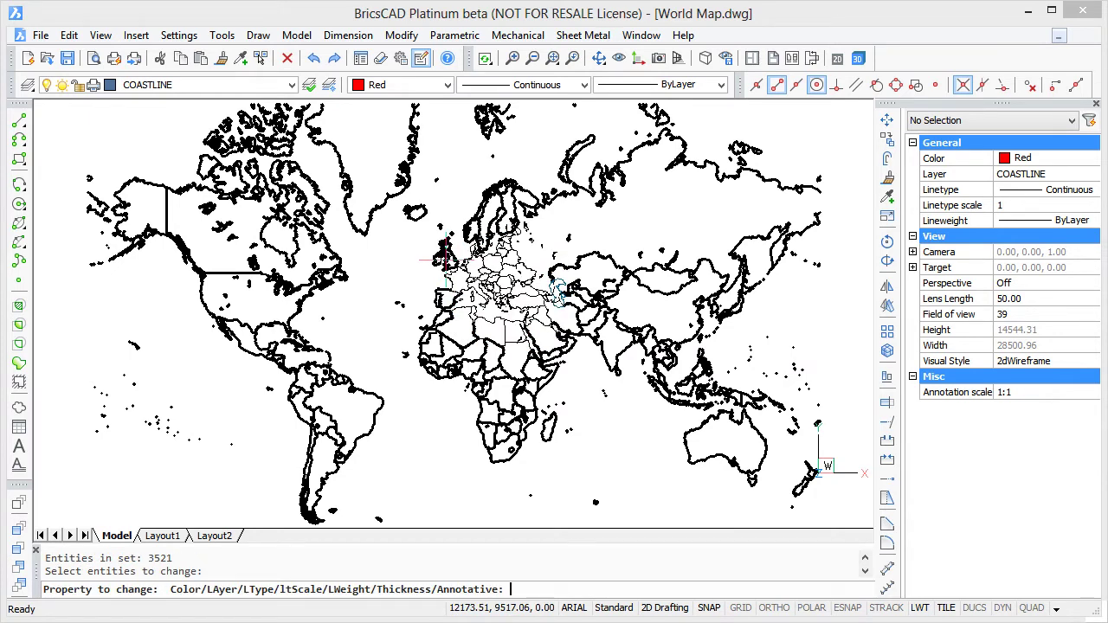
text(c)
key(Return)
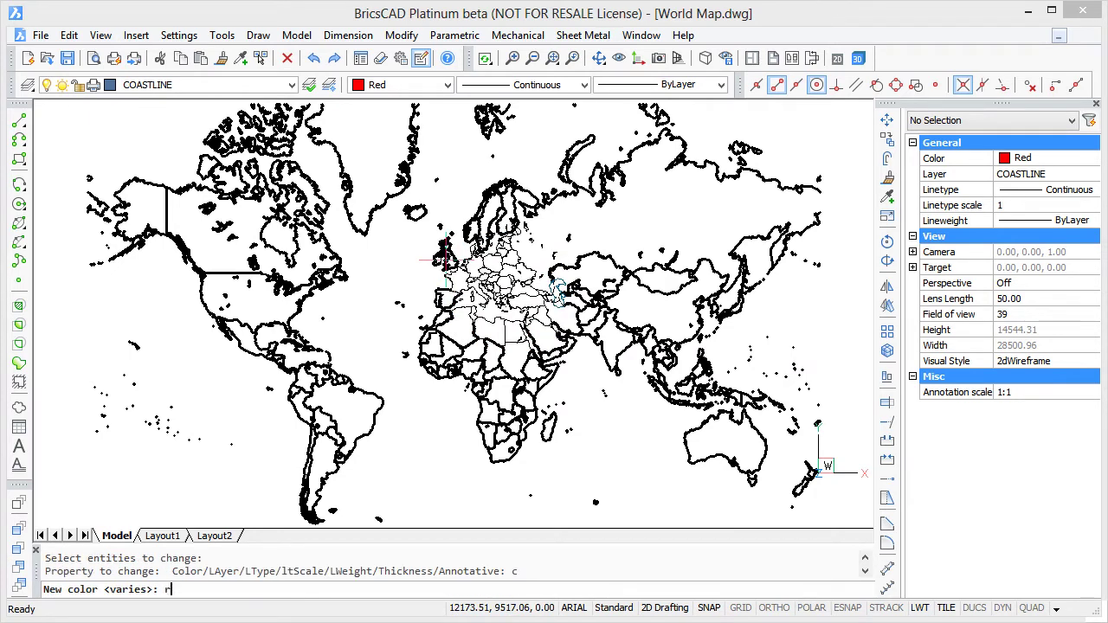
text(r)
key(Return)
key(Return)
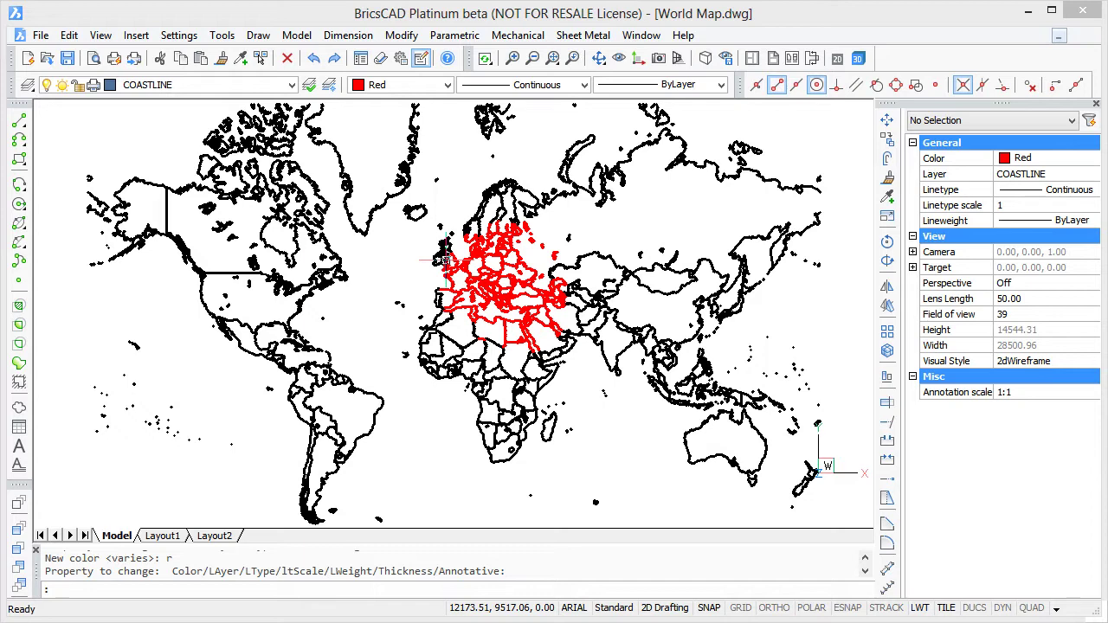
Rerun CHPROP and colour the 29167 entities outside a larger circle reaching Russia green.
key(Return)
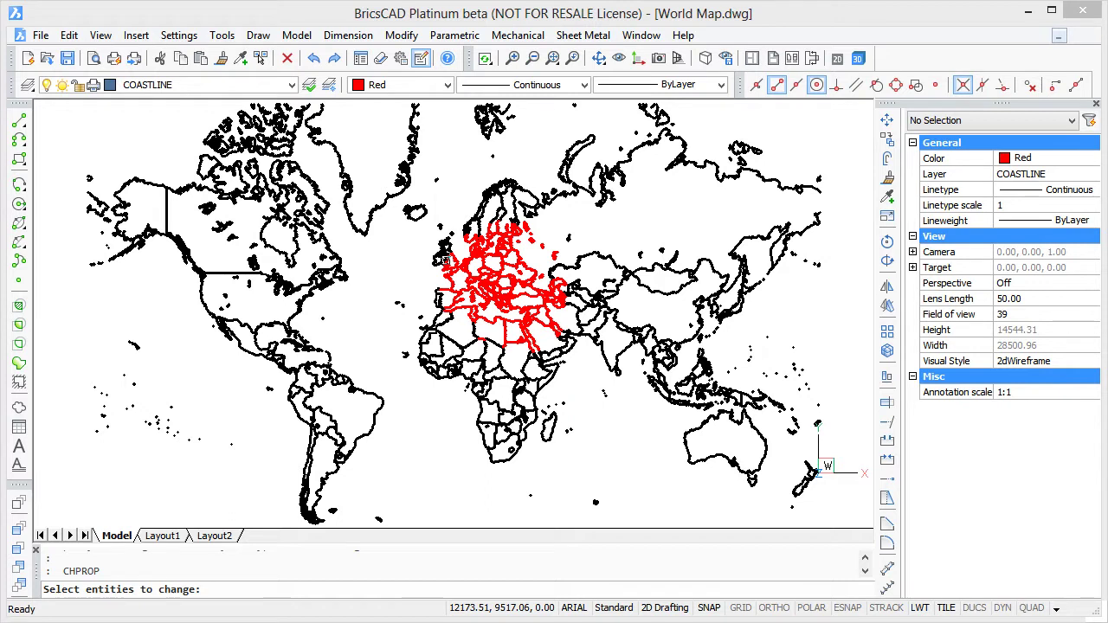
text(oc)
key(Return)
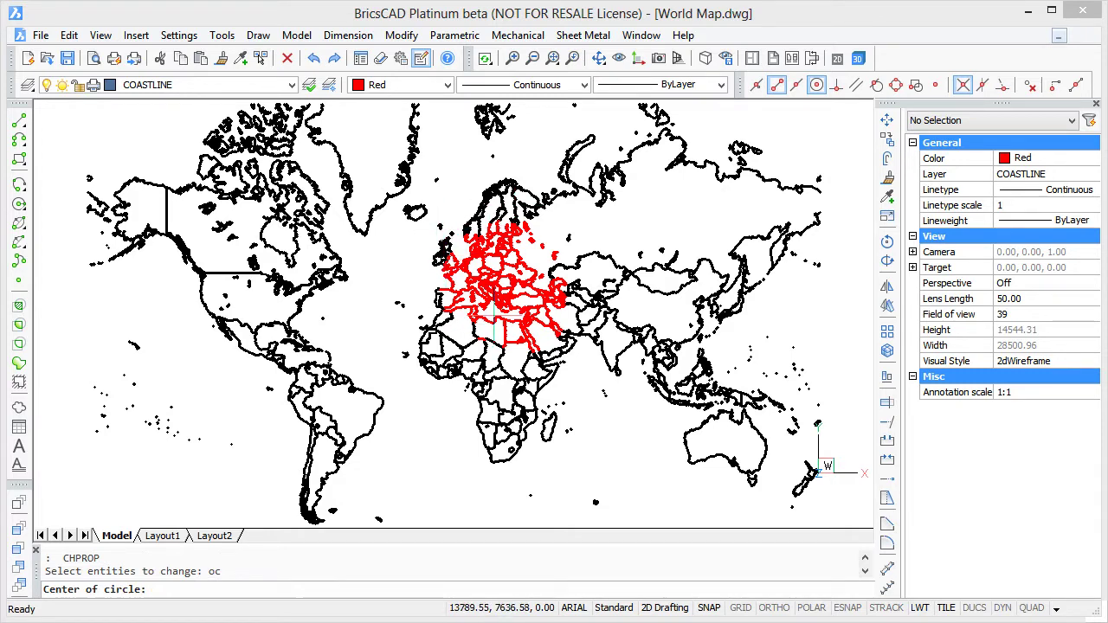
click(504, 289)
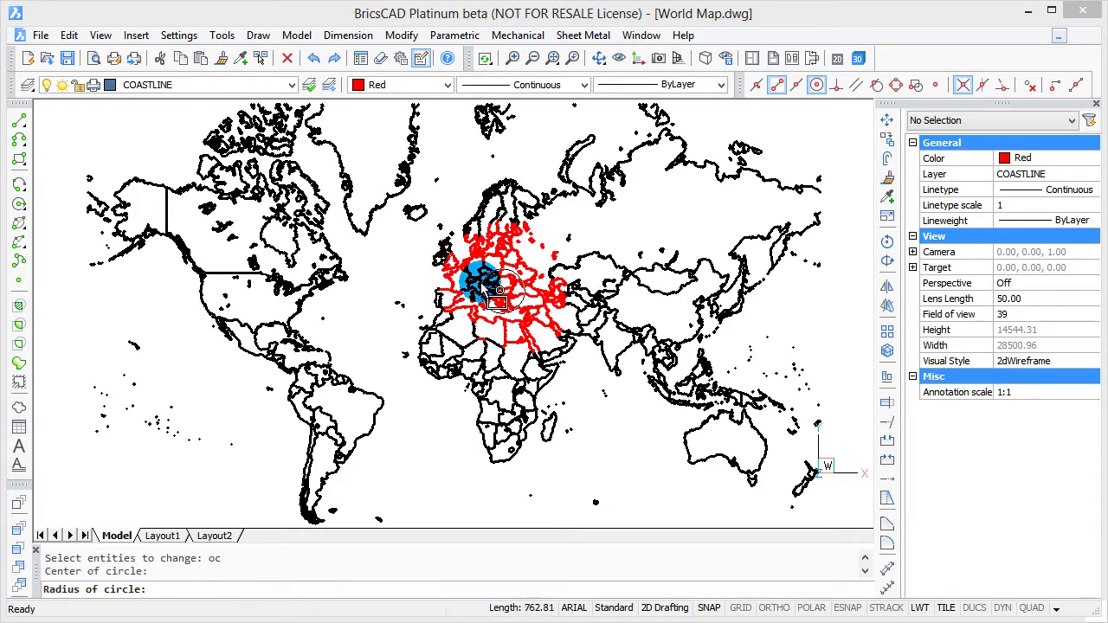
click(571, 208)
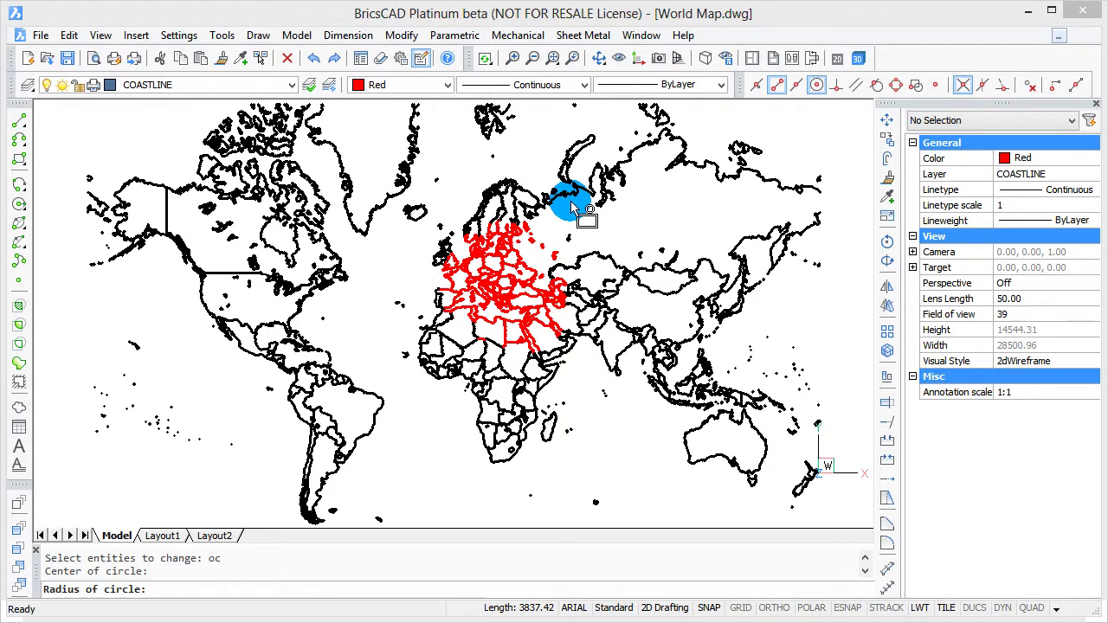
key(Return)
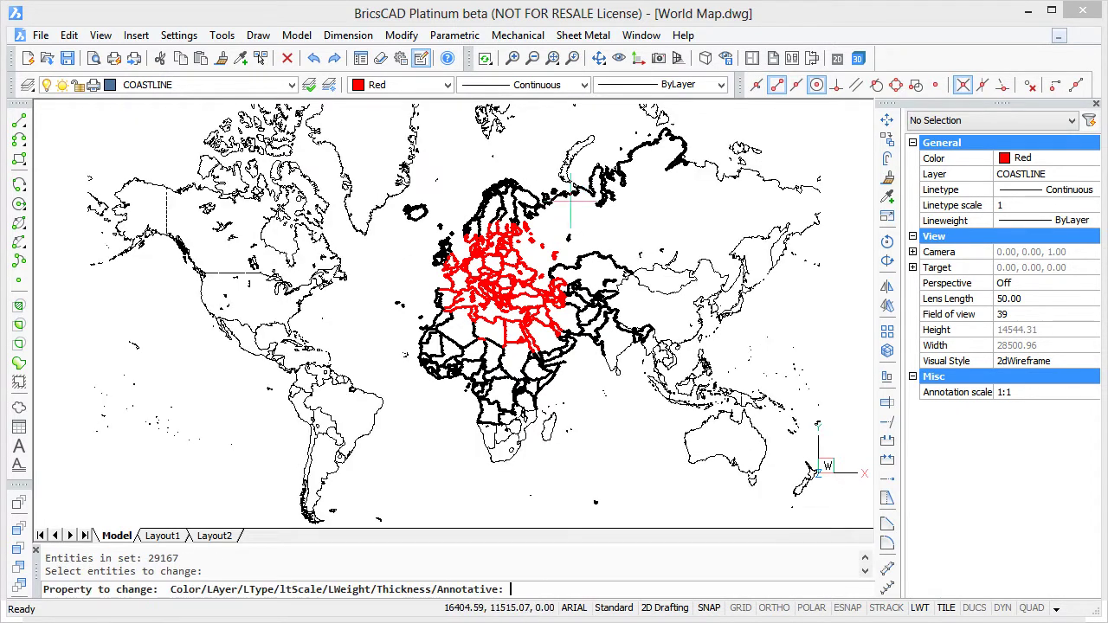
text(c)
key(Return)
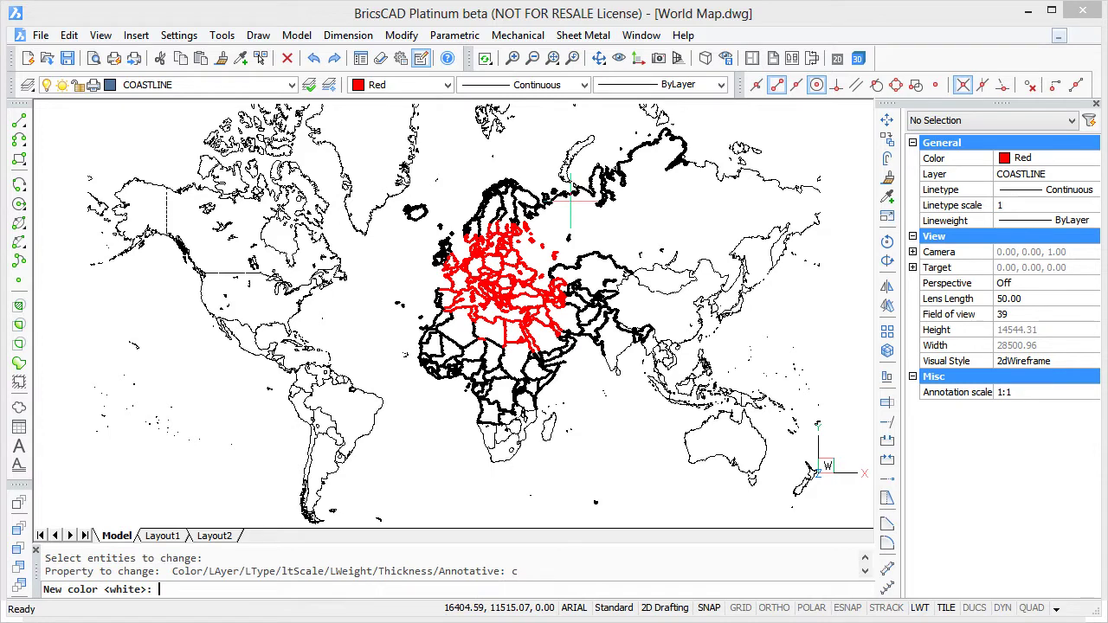
text(g)
key(Return)
key(Return)
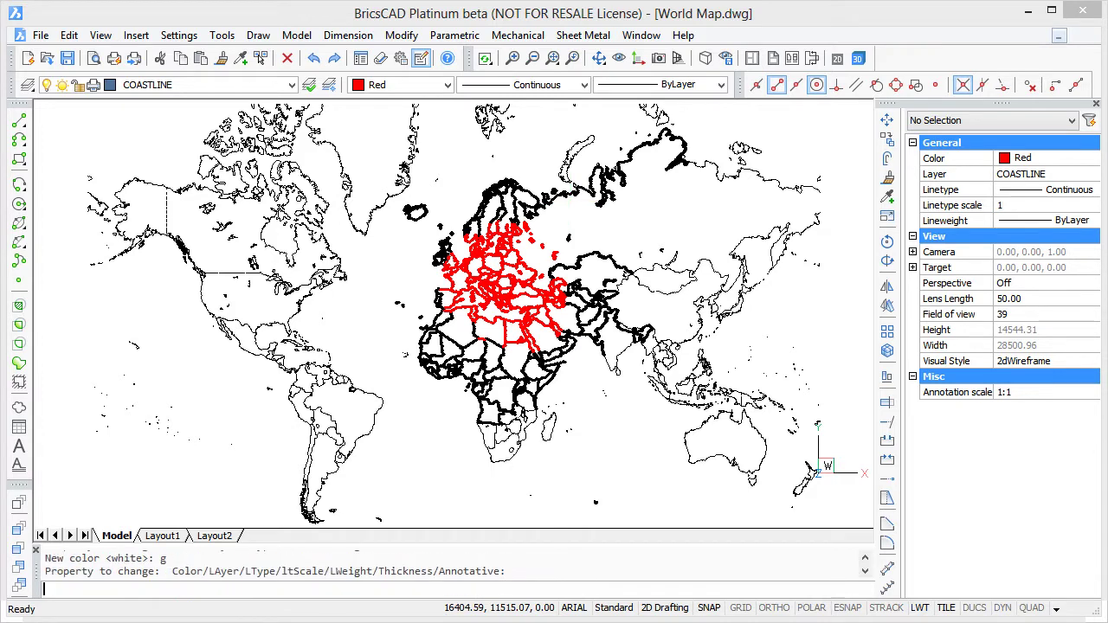